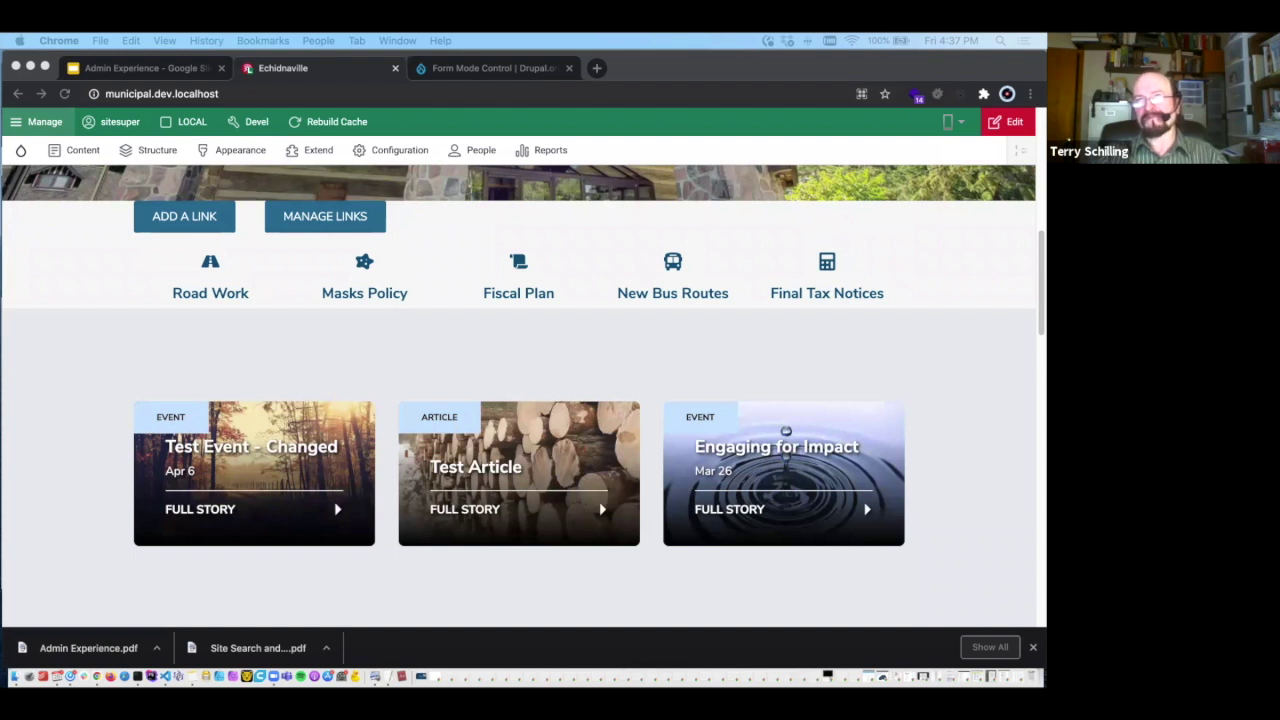
Step: Open a new Chrome window under the Author browser profile and dismiss the offer to restore pages
{"action": "key", "text": "super+Tab"}
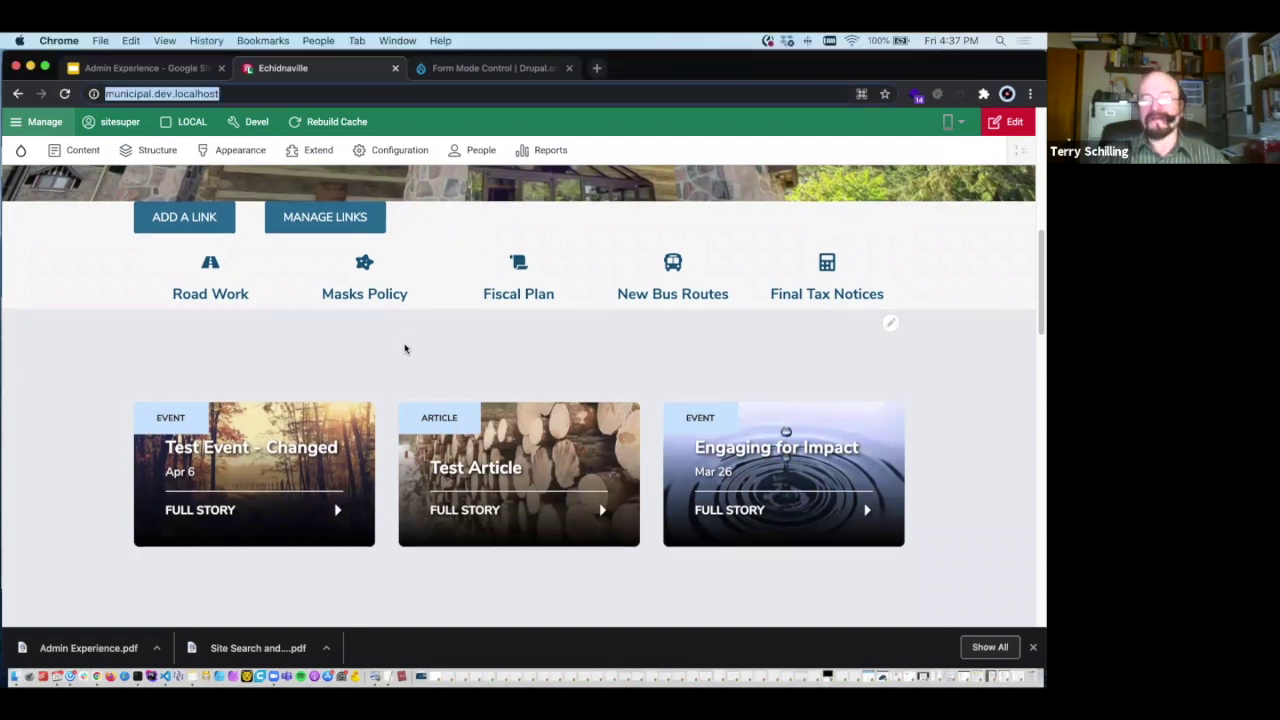
{"action": "scroll", "coordinate": [405, 348], "scroll_direction": "up", "scroll_amount": 1}
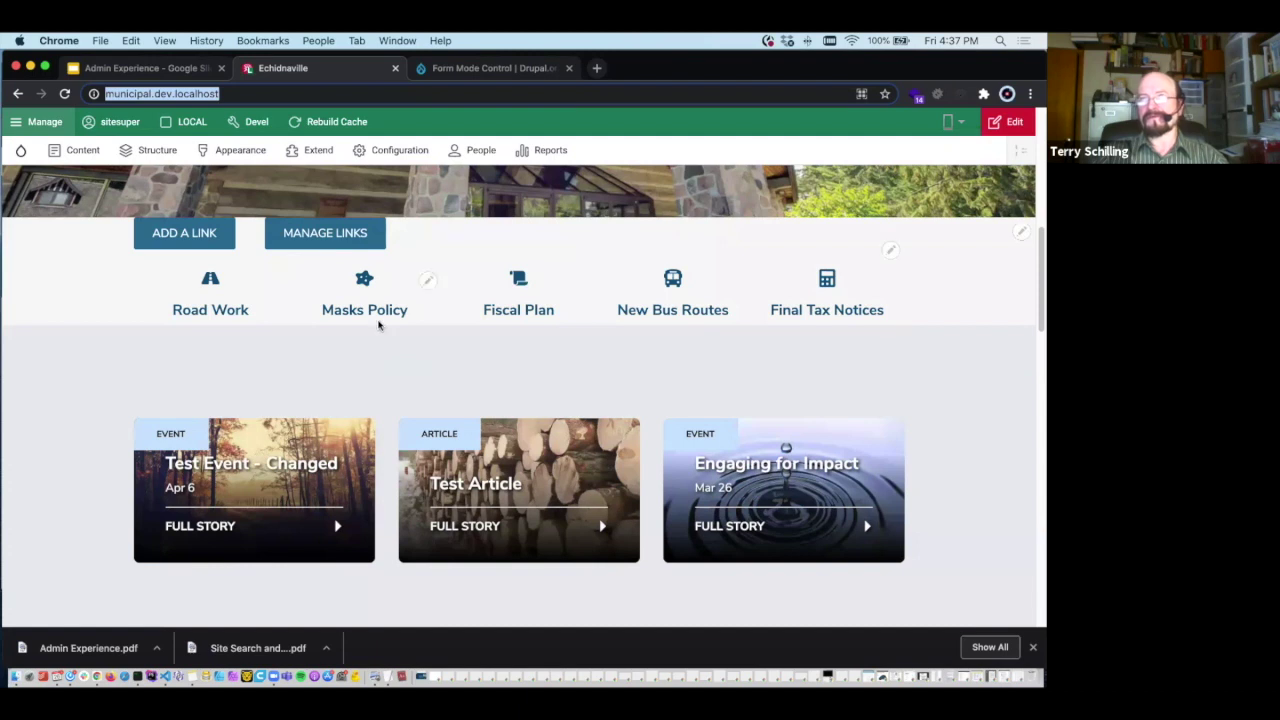
{"action": "left_click", "coordinate": [318, 40]}
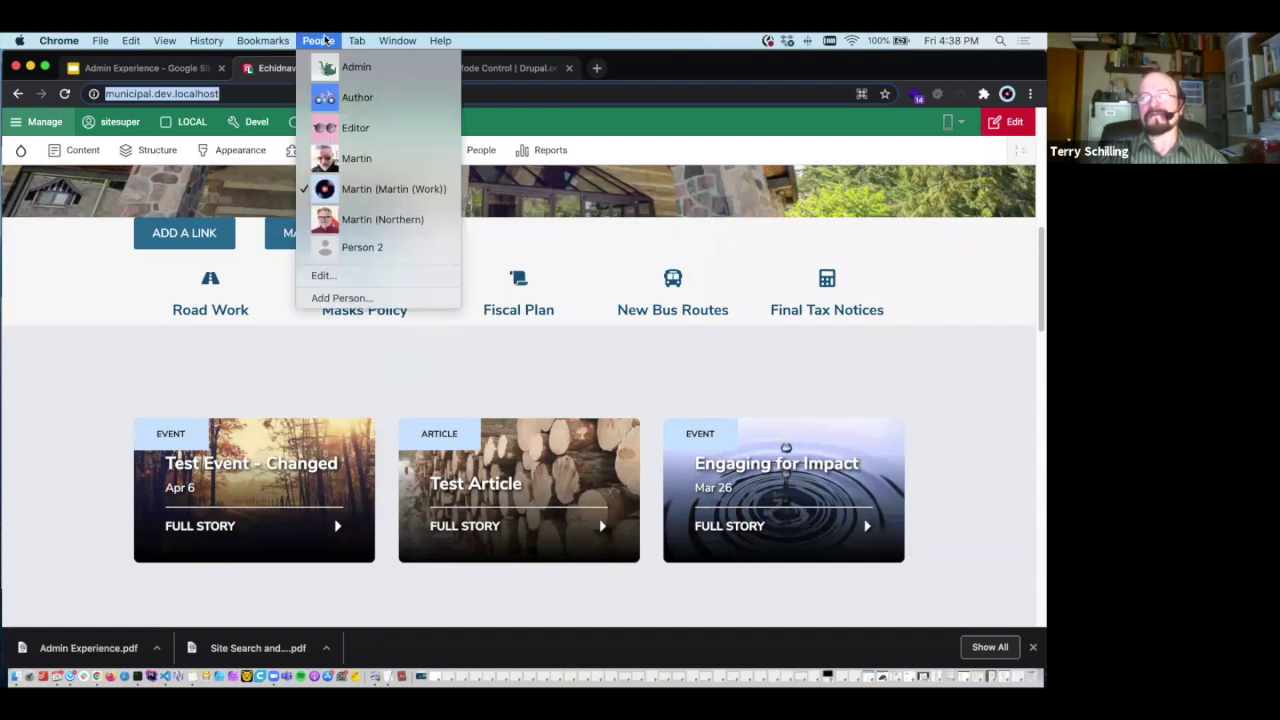
{"action": "left_click", "coordinate": [335, 97]}
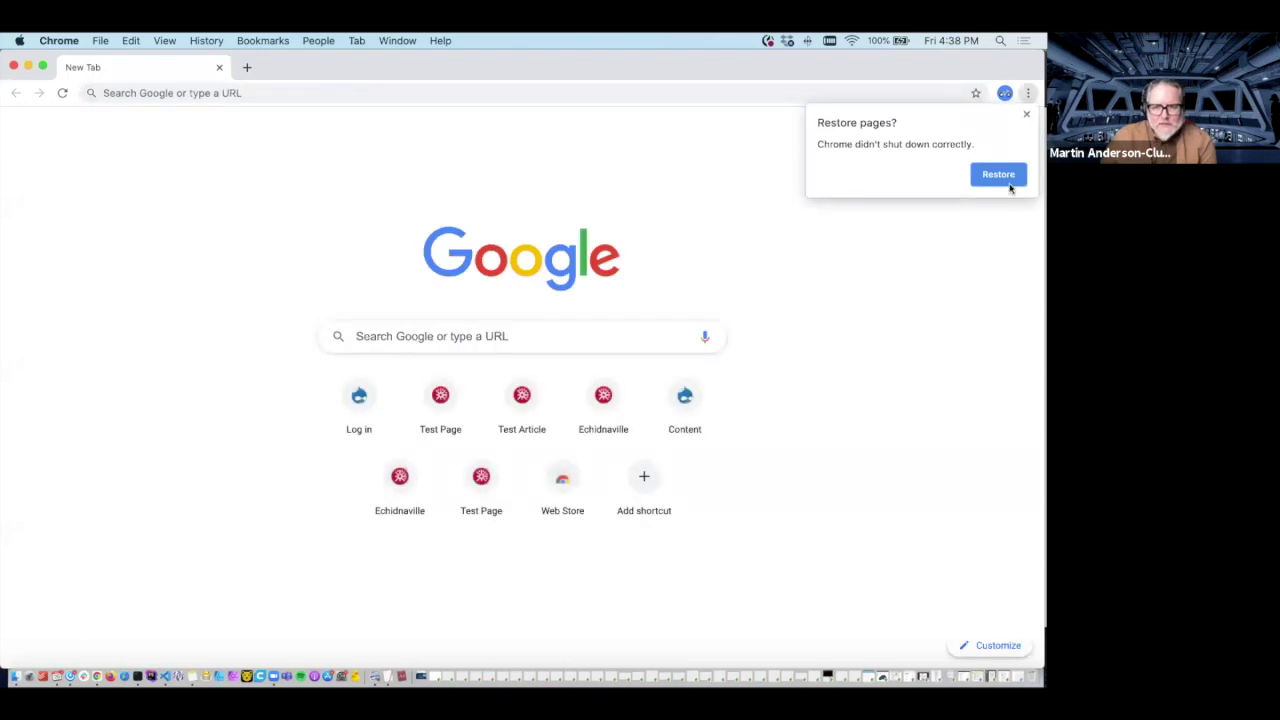
{"action": "left_click", "coordinate": [1026, 114]}
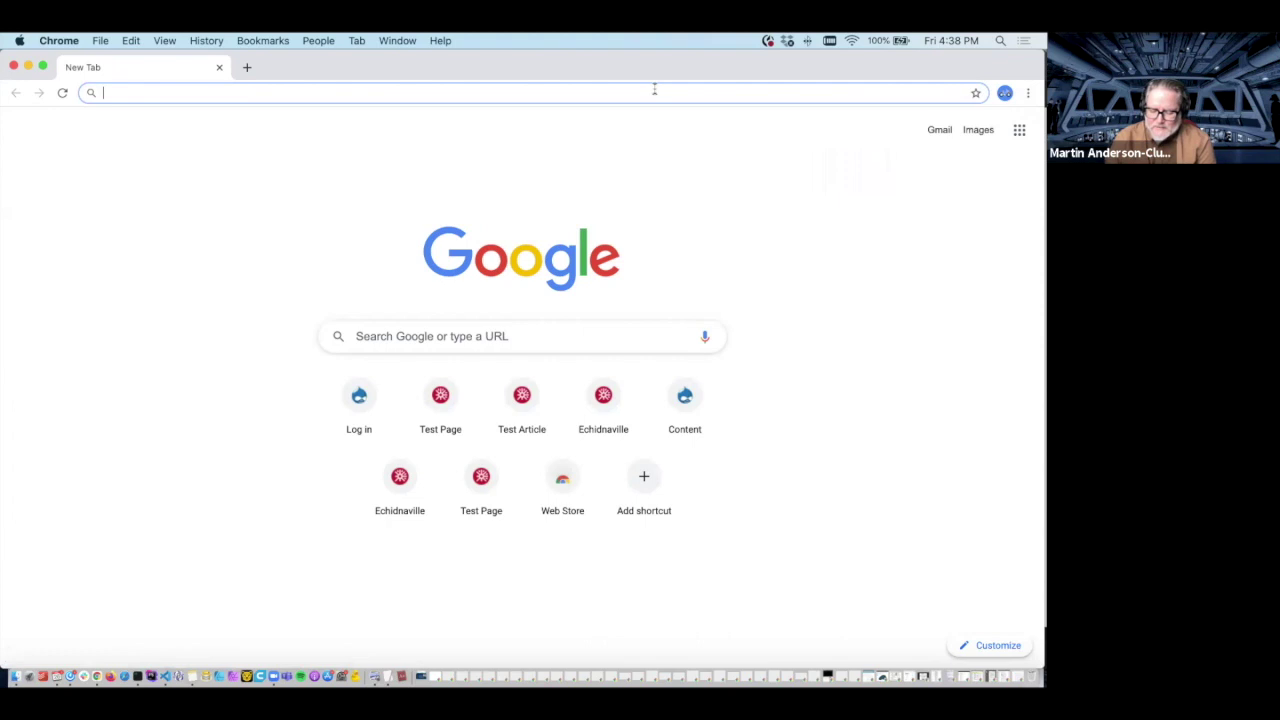
Step: Go to the /user page of municipal.dev.localhost and log in with the prefilled Author account
{"action": "type", "text": "munic"}
{"action": "key", "text": "Return"}
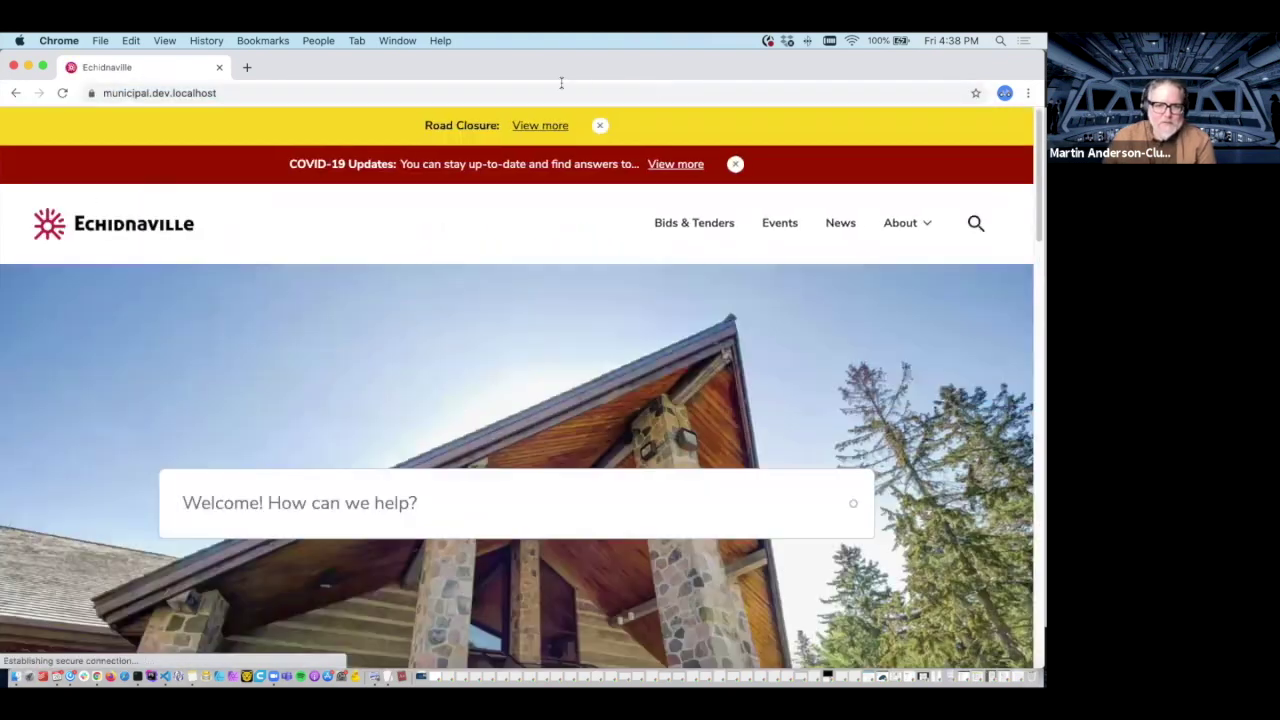
{"action": "left_click", "coordinate": [548, 95]}
{"action": "key", "text": "Right"}
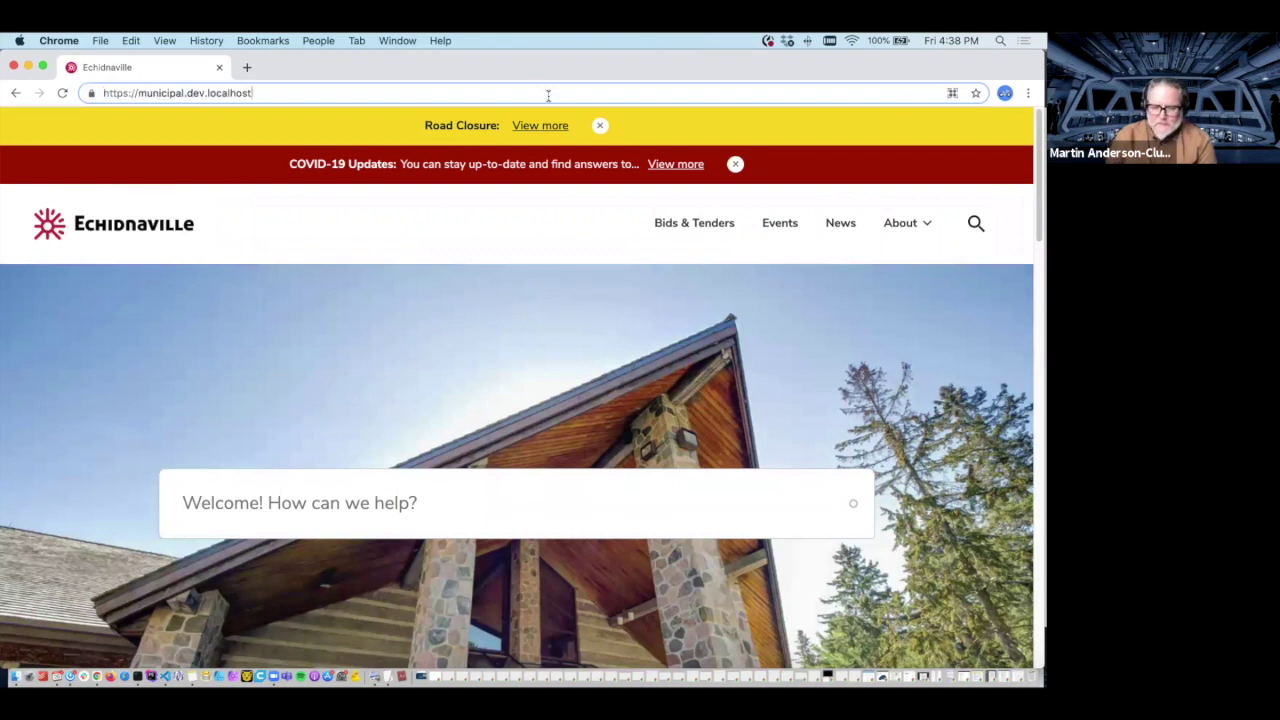
{"action": "type", "text": "/user"}
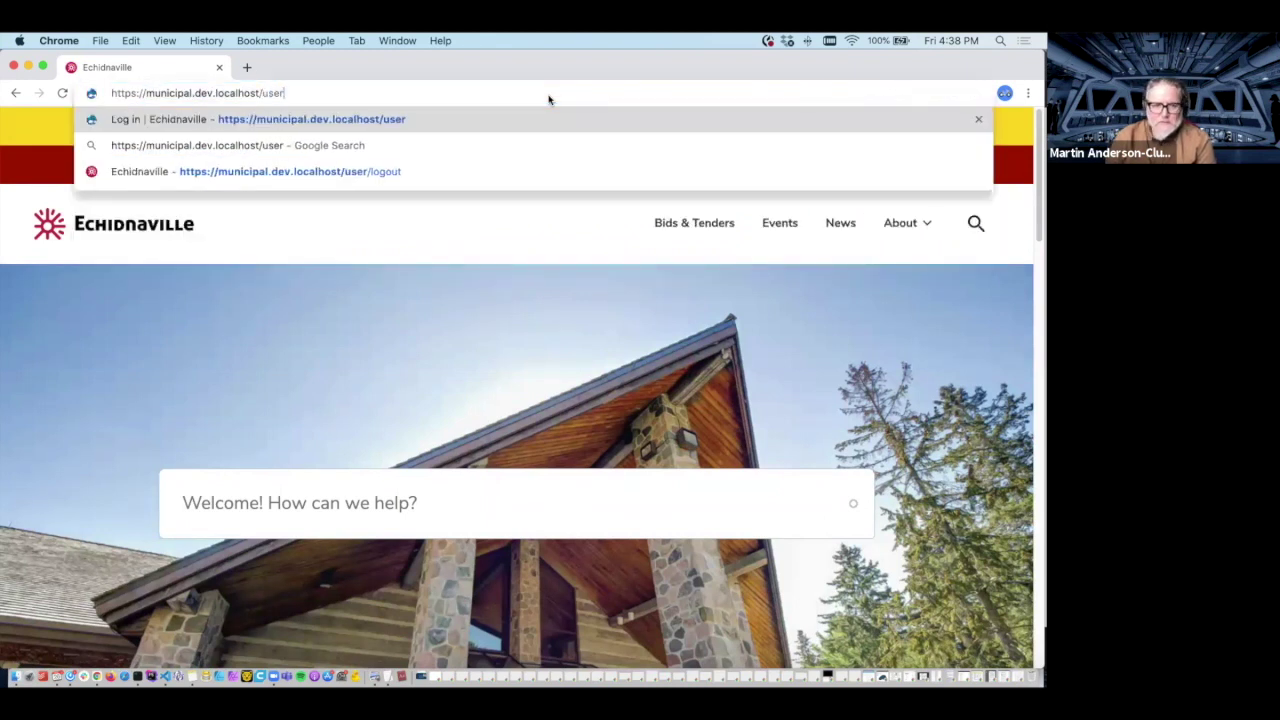
{"action": "key", "text": "Return"}
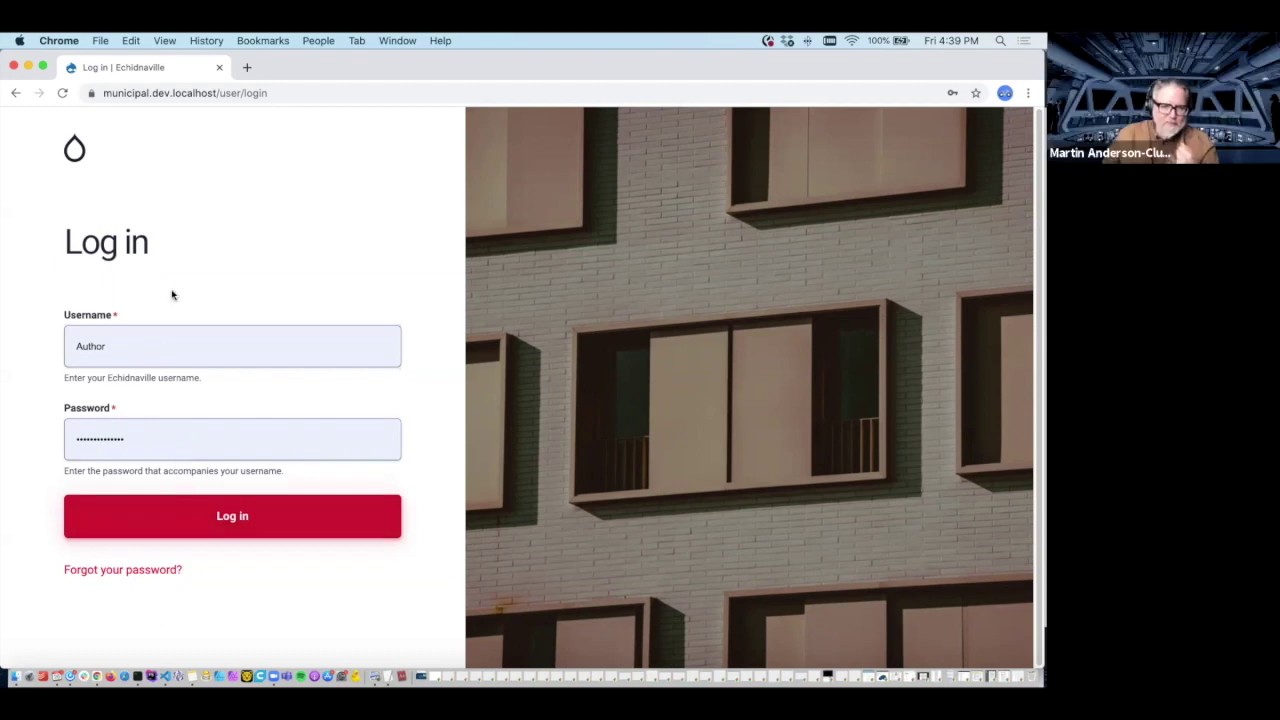
{"action": "left_click", "coordinate": [247, 521]}
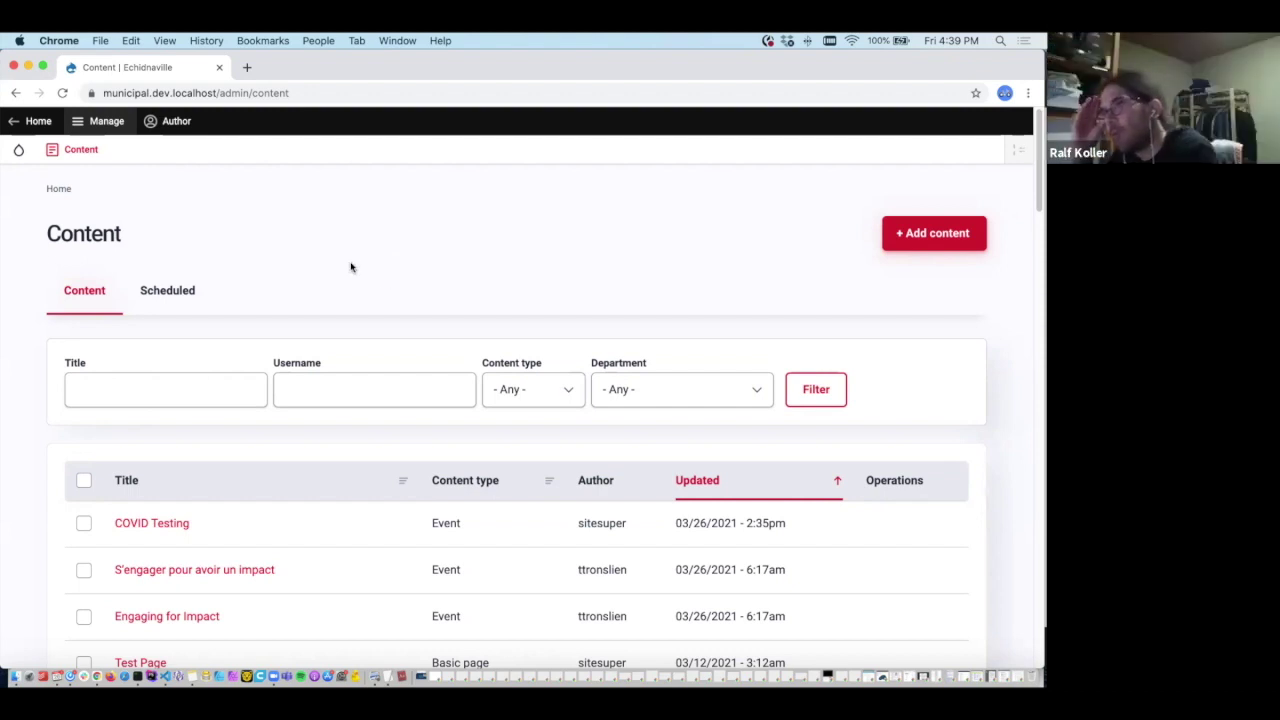
Step: Open the form for adding a new Basic page as the Author account
{"action": "mouse_move", "coordinate": [78, 160]}
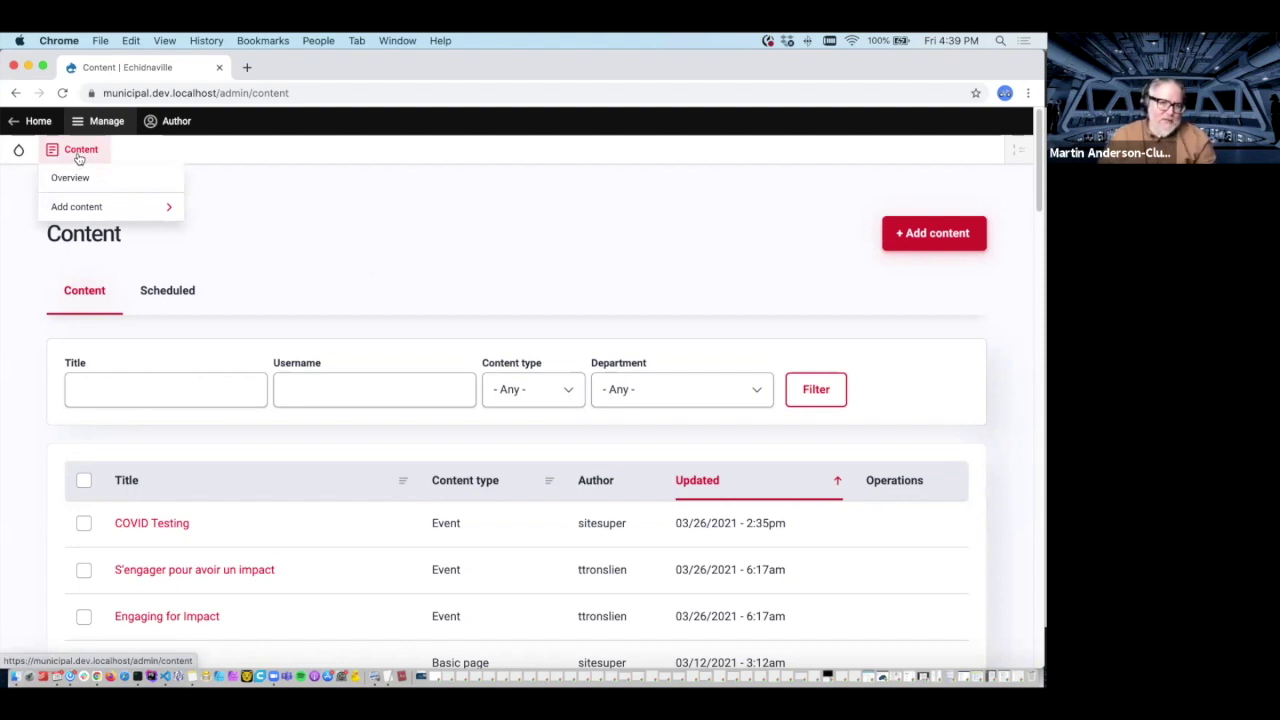
{"action": "mouse_move", "coordinate": [77, 216]}
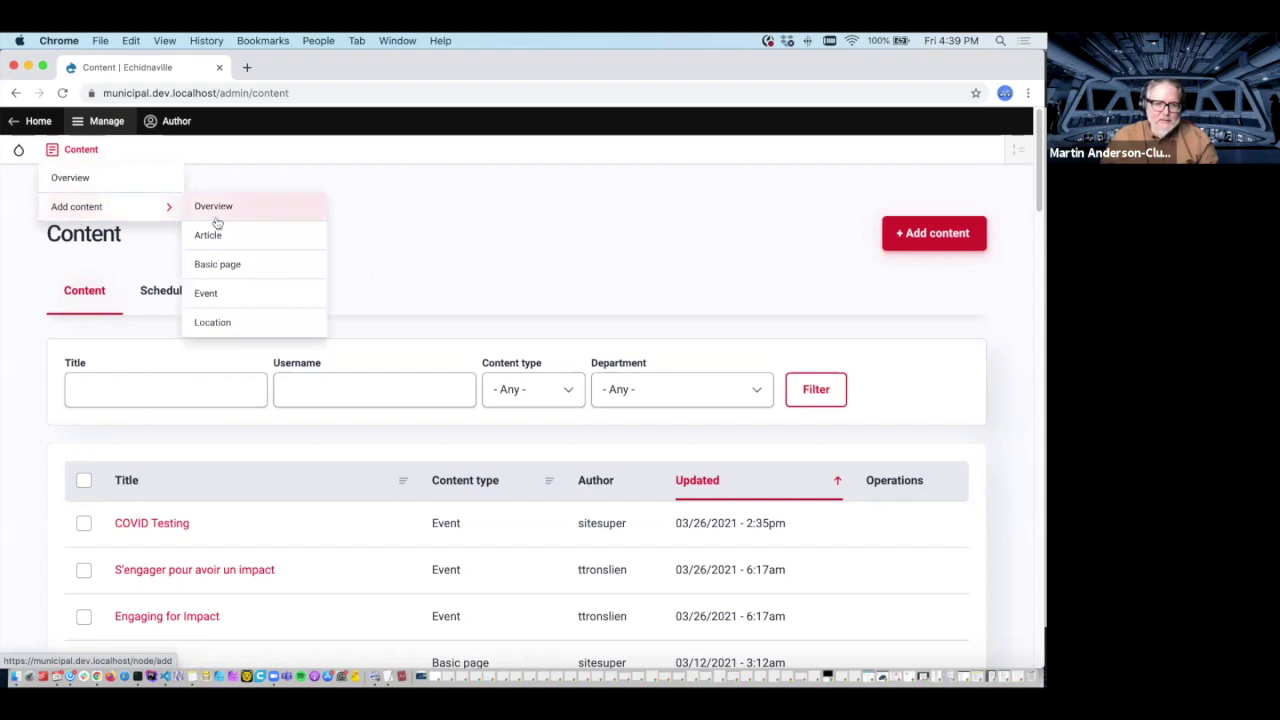
{"action": "left_click", "coordinate": [228, 265]}
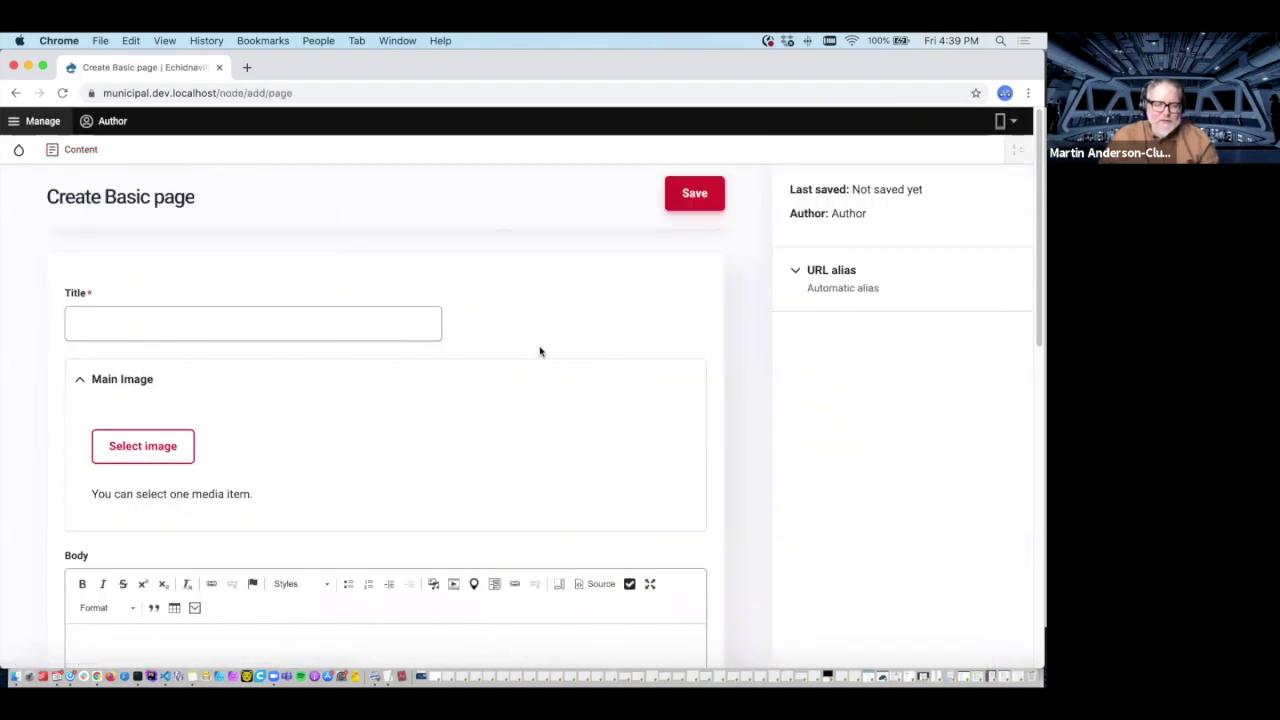
Step: Examine the fields and sidebar options offered to an author on the Create Basic page form
{"action": "scroll", "coordinate": [540, 350], "scroll_direction": "down", "scroll_amount": 10}
{"action": "scroll", "coordinate": [540, 350], "scroll_direction": "up", "scroll_amount": 10}
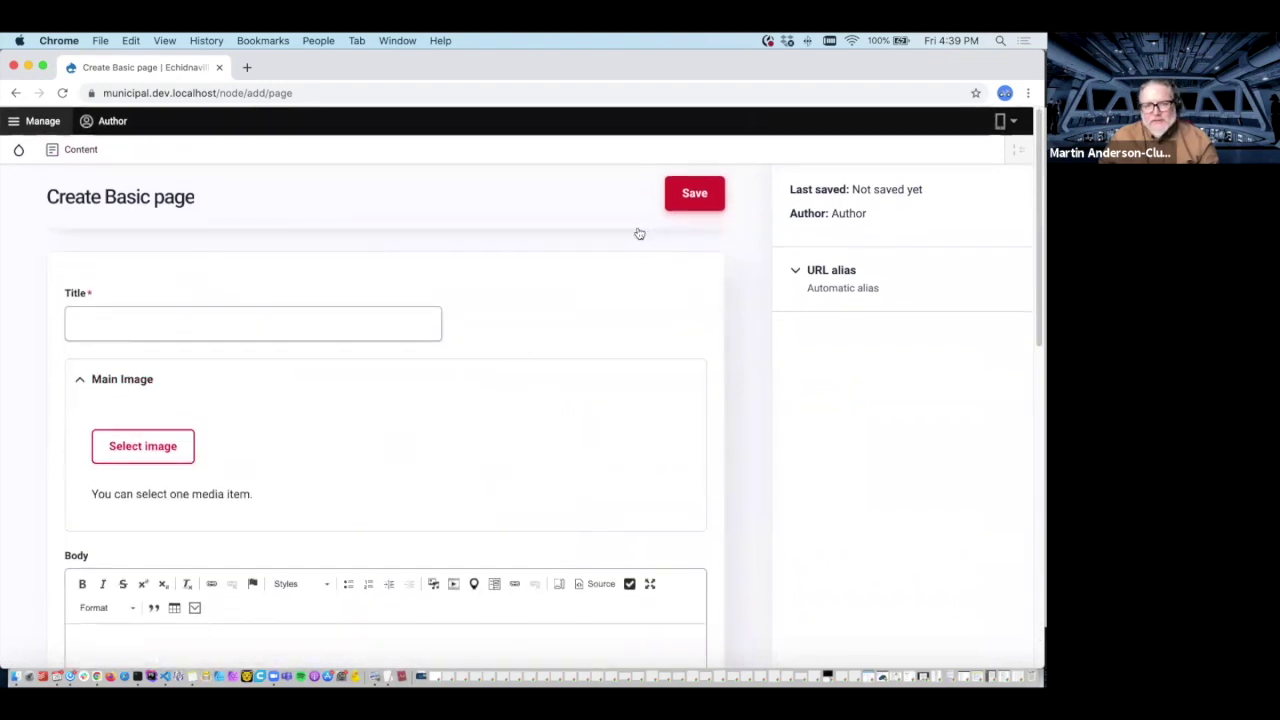
{"action": "scroll", "coordinate": [614, 389], "scroll_direction": "down", "scroll_amount": 10}
{"action": "scroll", "coordinate": [614, 389], "scroll_direction": "up", "scroll_amount": 8}
{"action": "scroll", "coordinate": [615, 389], "scroll_direction": "up", "scroll_amount": 3}
{"action": "scroll", "coordinate": [615, 389], "scroll_direction": "down", "scroll_amount": 10}
{"action": "scroll", "coordinate": [615, 389], "scroll_direction": "up", "scroll_amount": 10}
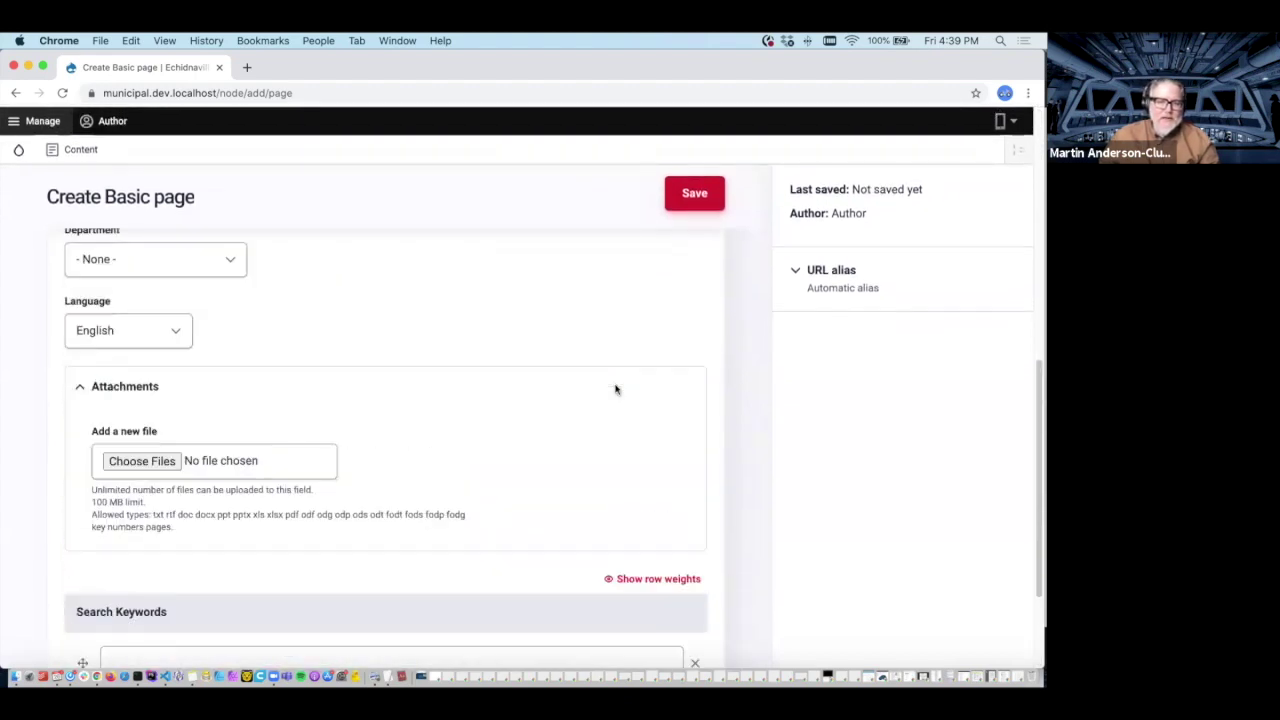
{"action": "scroll", "coordinate": [543, 439], "scroll_direction": "down", "scroll_amount": 3}
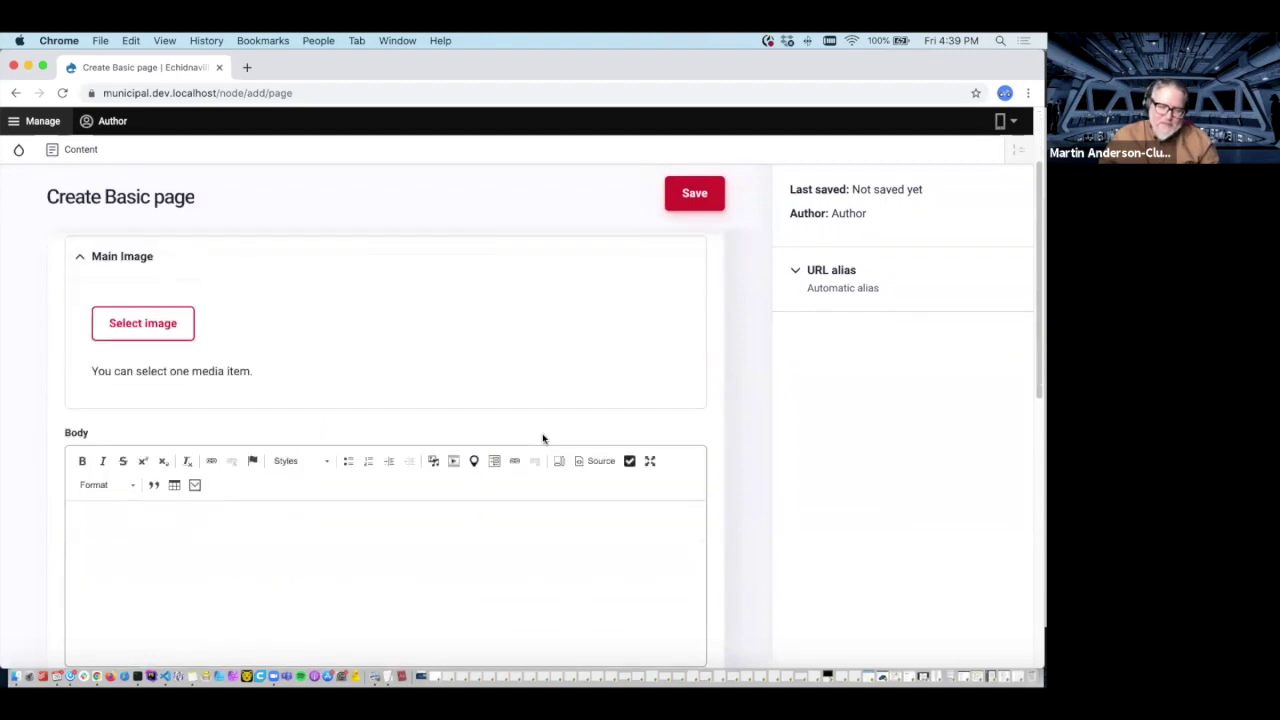
{"action": "scroll", "coordinate": [543, 439], "scroll_direction": "up", "scroll_amount": 3}
{"action": "scroll", "coordinate": [543, 439], "scroll_direction": "up", "scroll_amount": 1}
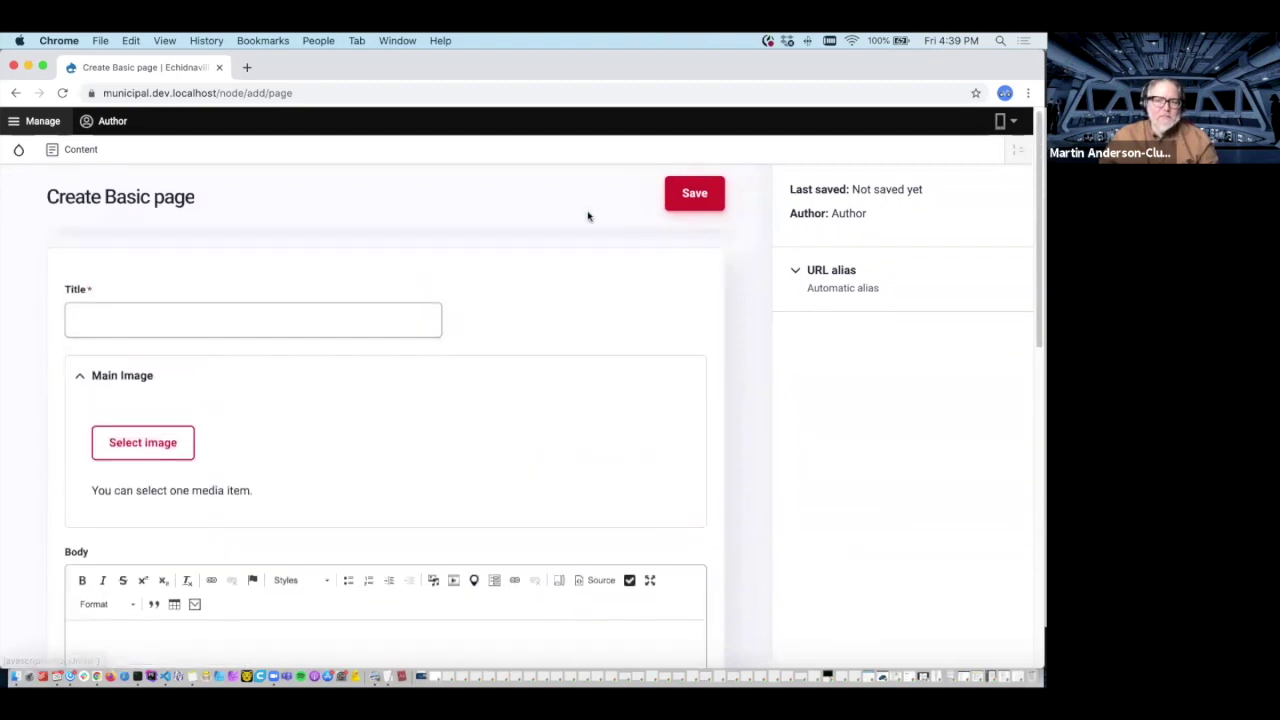
{"action": "scroll", "coordinate": [651, 374], "scroll_direction": "down", "scroll_amount": 10}
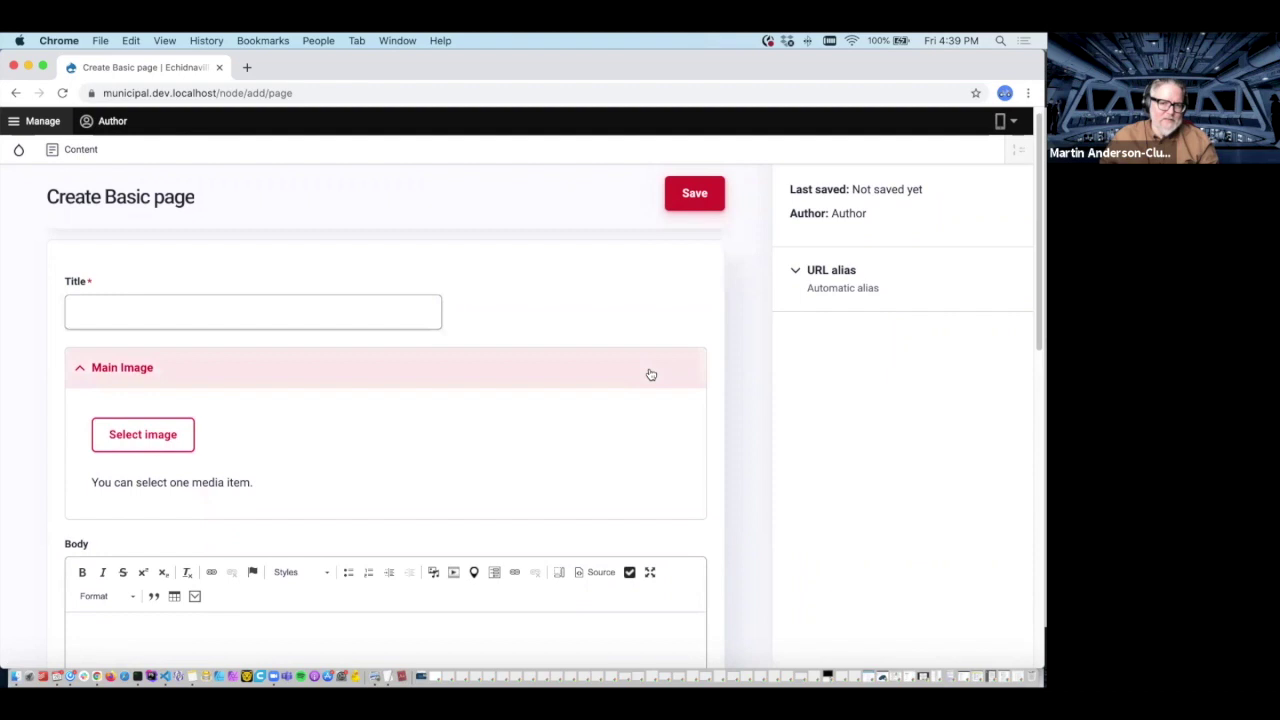
{"action": "scroll", "coordinate": [651, 374], "scroll_direction": "down", "scroll_amount": 1}
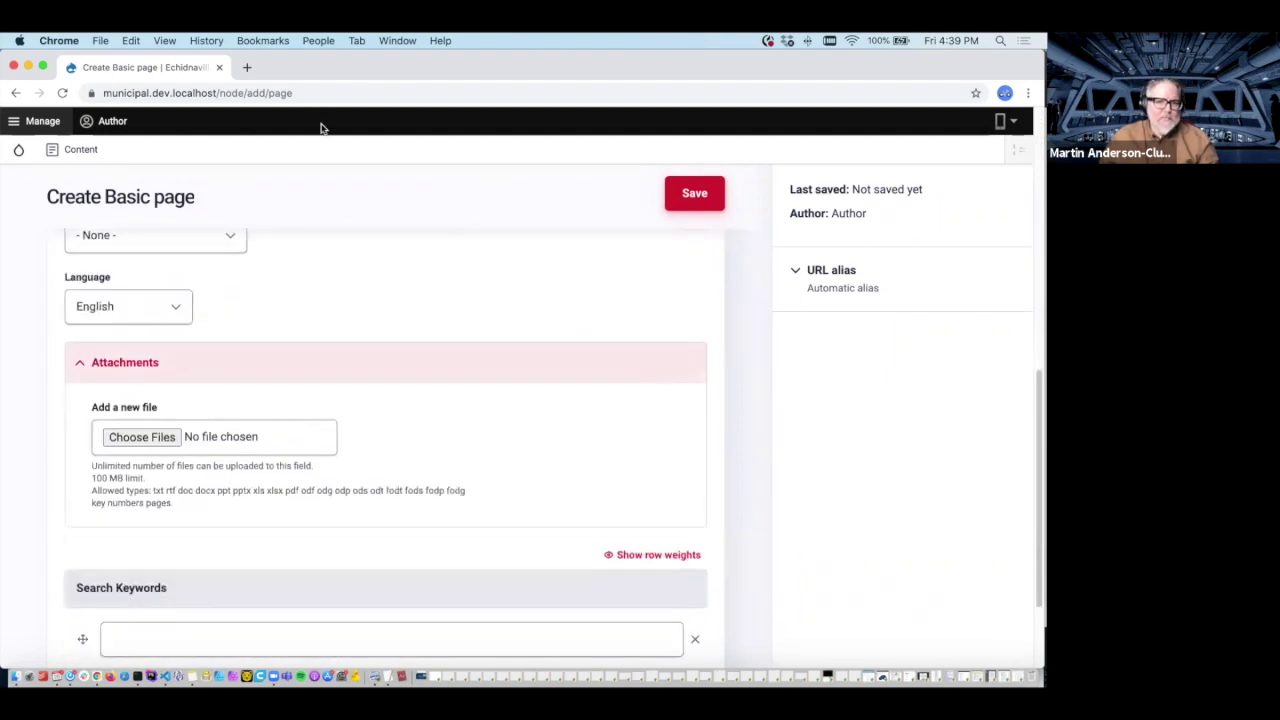
Step: Minimize the Author window and inspect the Content, Structure and Configuration administration entries available to sitesuper for comparison
{"action": "left_click", "coordinate": [28, 66]}
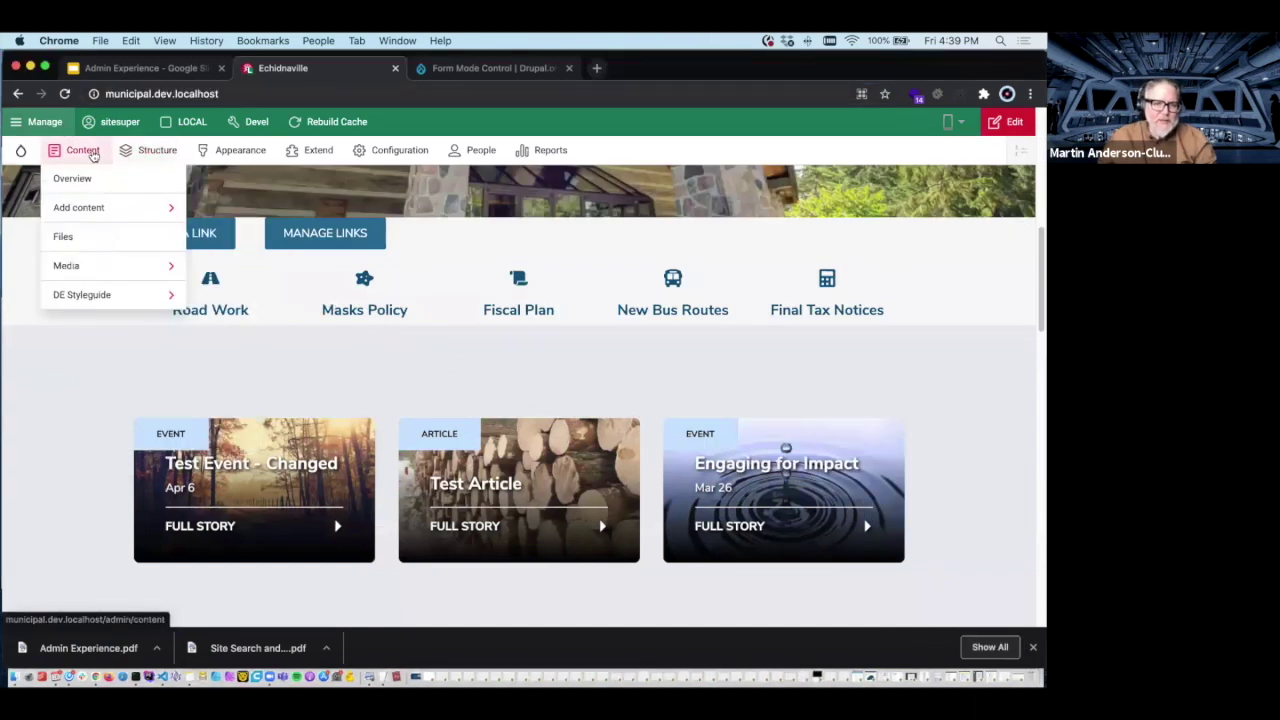
{"action": "mouse_move", "coordinate": [174, 150]}
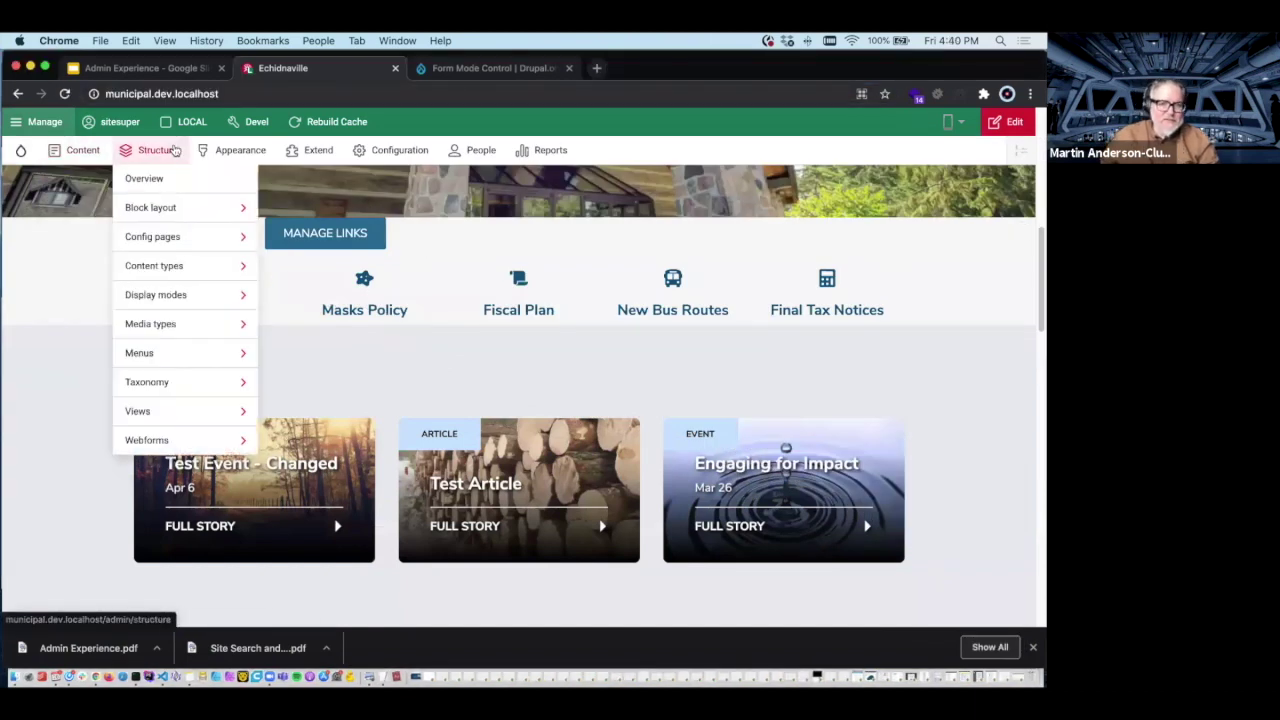
{"action": "mouse_move", "coordinate": [384, 148]}
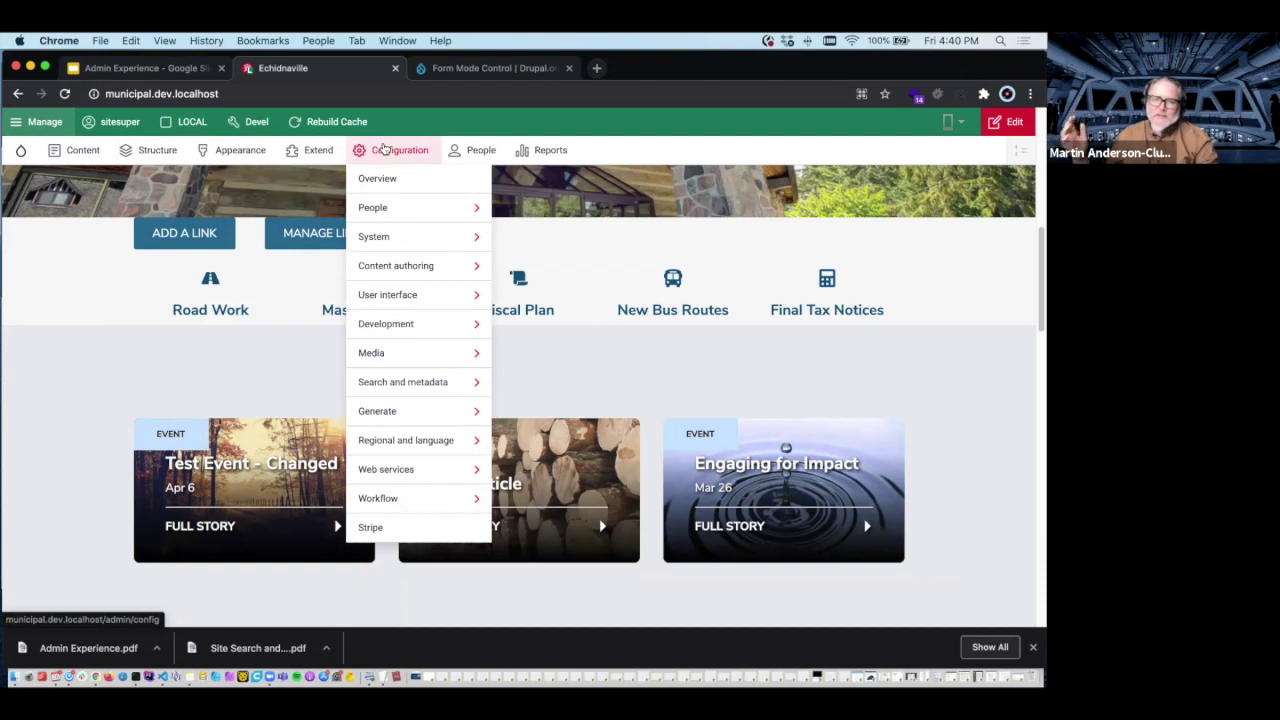
{"action": "mouse_move", "coordinate": [428, 263]}
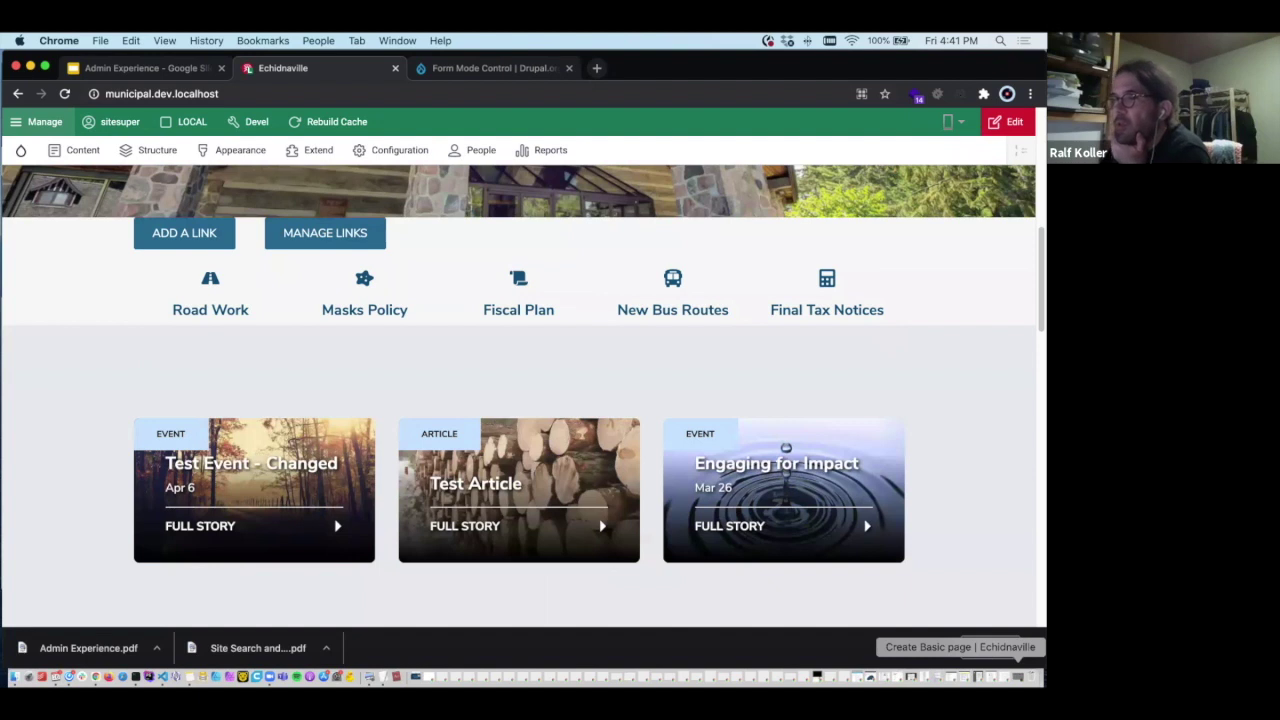
Step: Restore the Author window, leave the Basic page form, review the content types on the Add content page, and return to the content overview
{"action": "left_click", "coordinate": [1018, 677]}
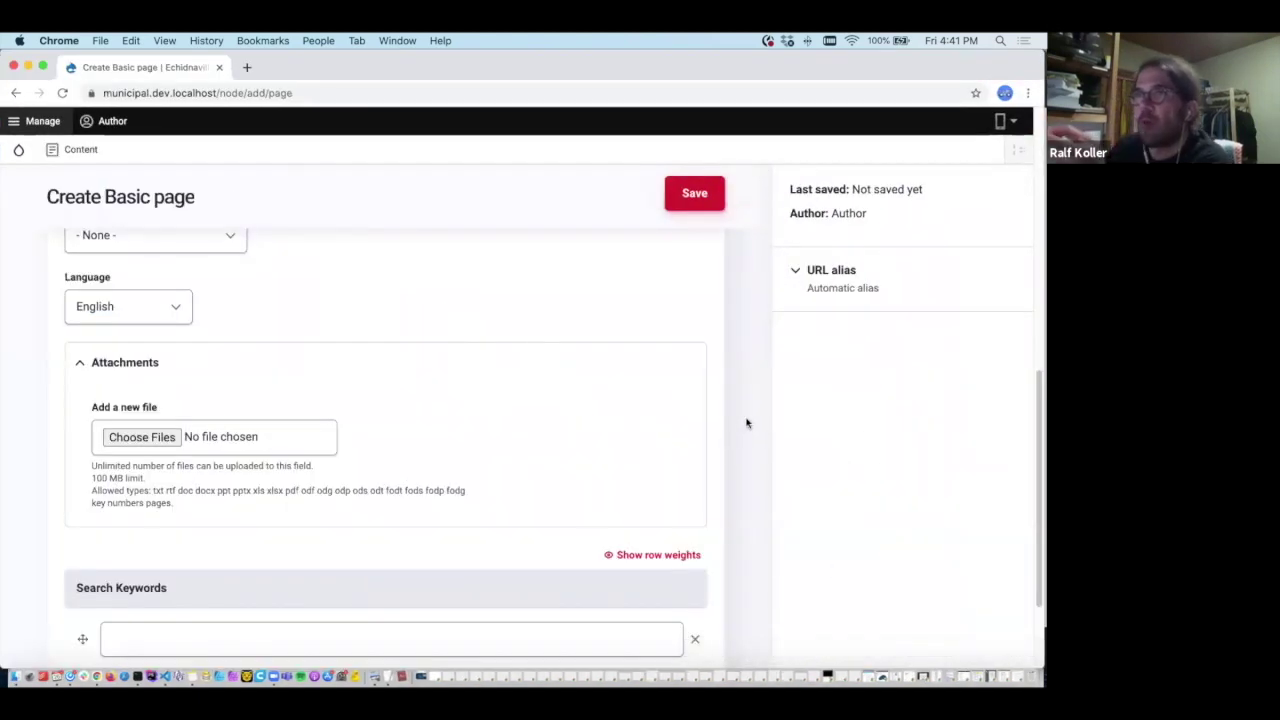
{"action": "scroll", "coordinate": [746, 423], "scroll_direction": "up", "scroll_amount": 2}
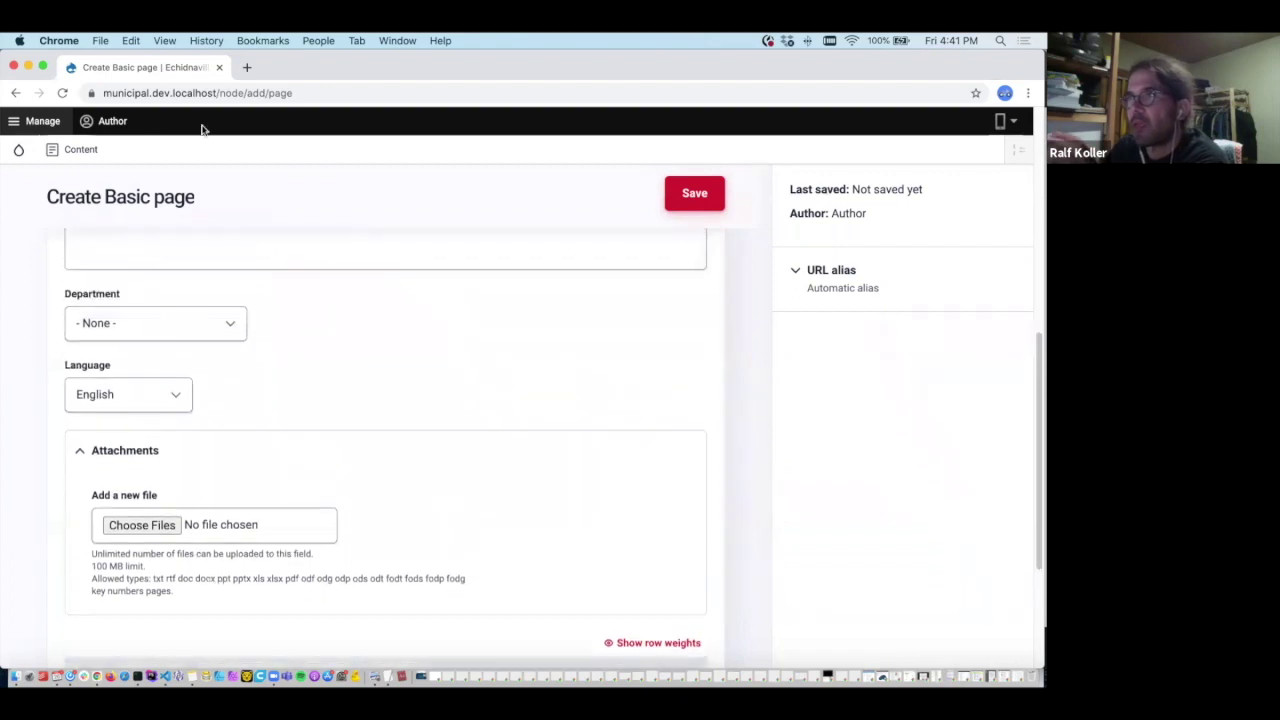
{"action": "left_click", "coordinate": [16, 92]}
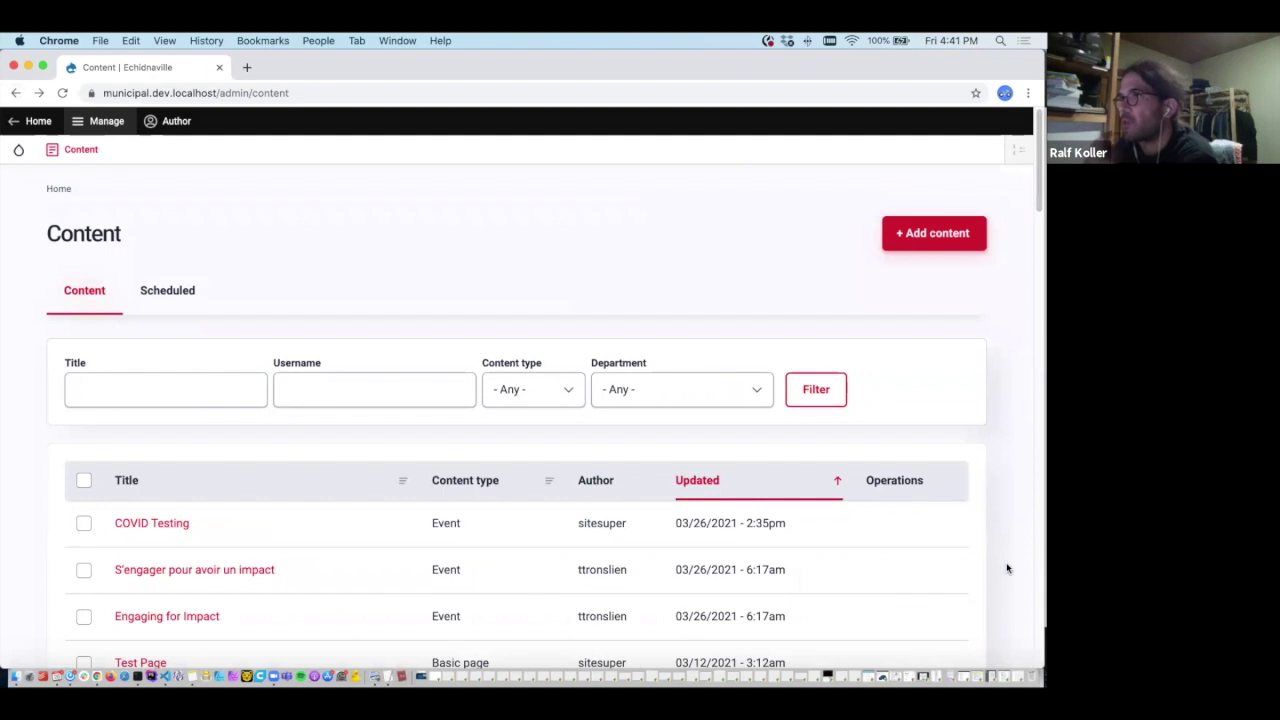
{"action": "left_click", "coordinate": [940, 232]}
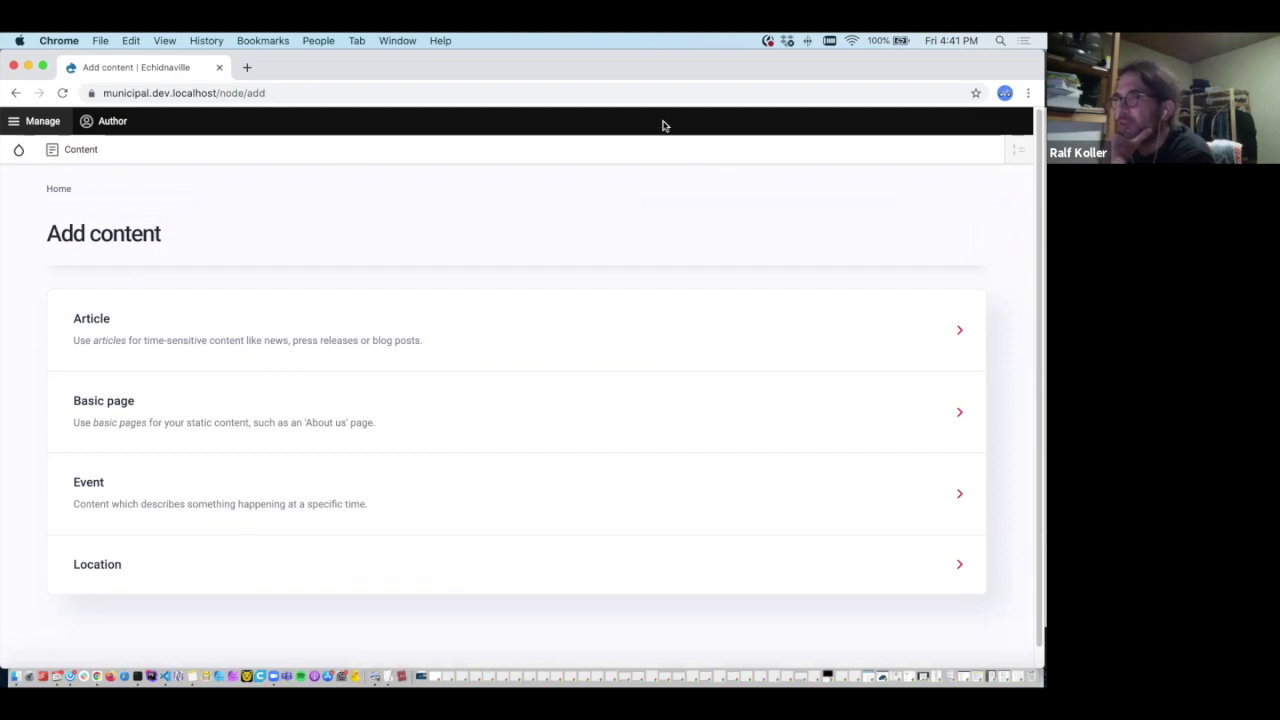
{"action": "left_click", "coordinate": [13, 93]}
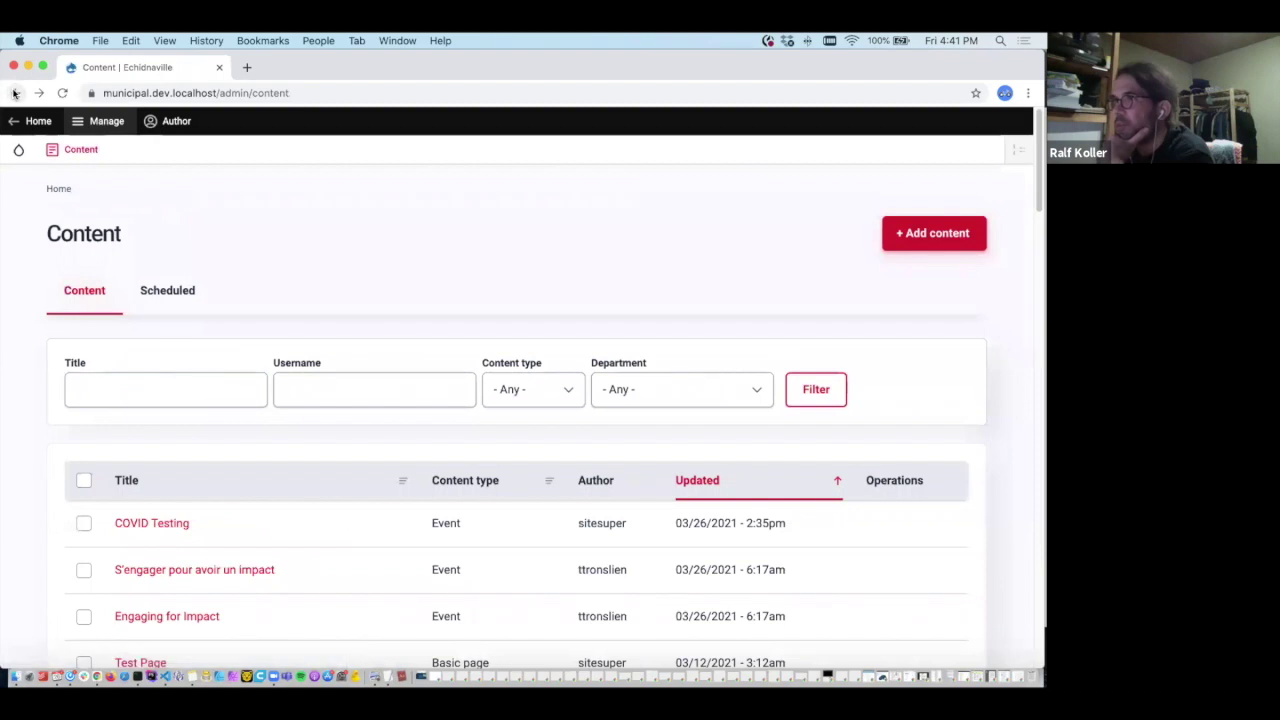